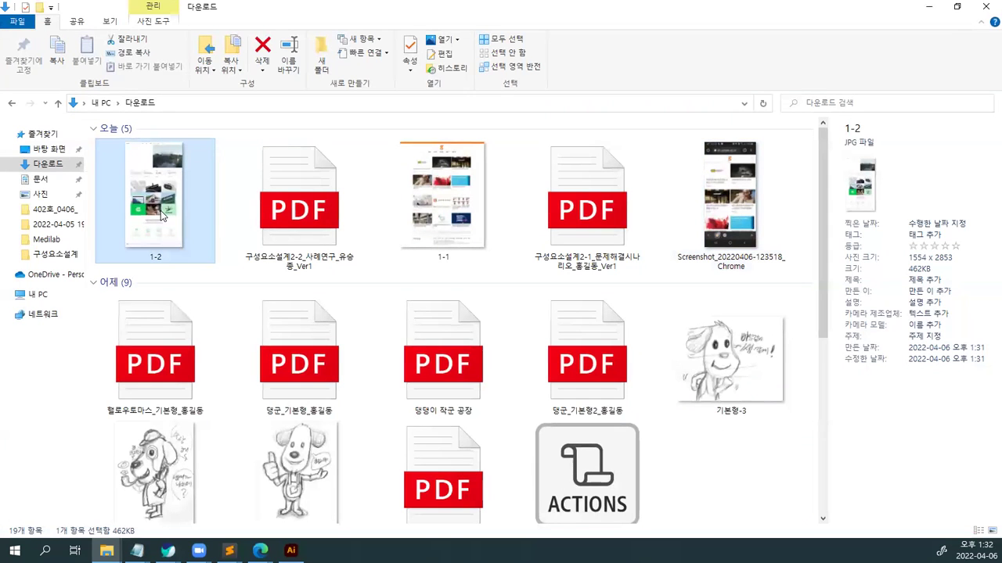
{"action": "left_click", "coordinate": [116, 22]}
{"action": "key", "text": "alt"}
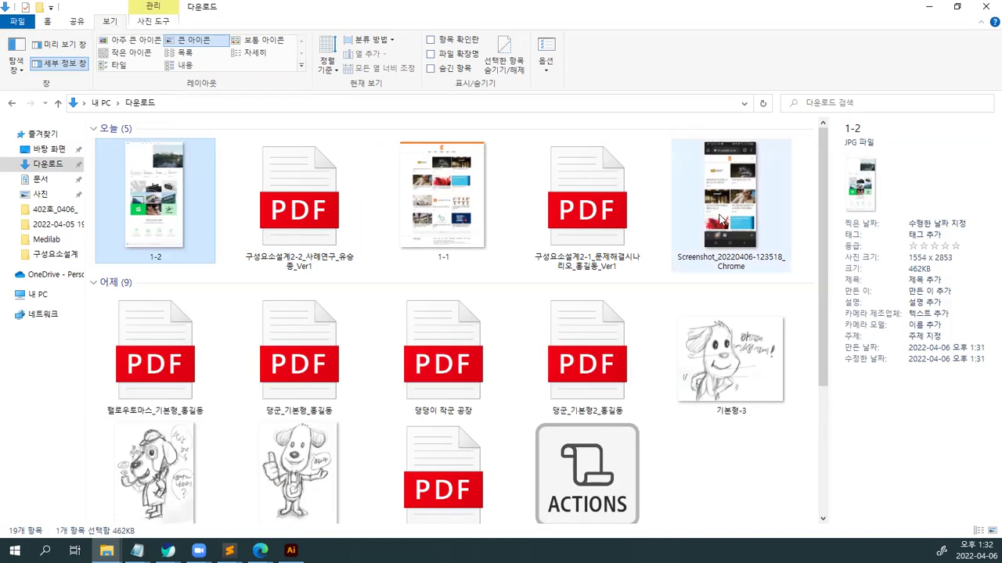
{"action": "left_click", "coordinate": [722, 217]}
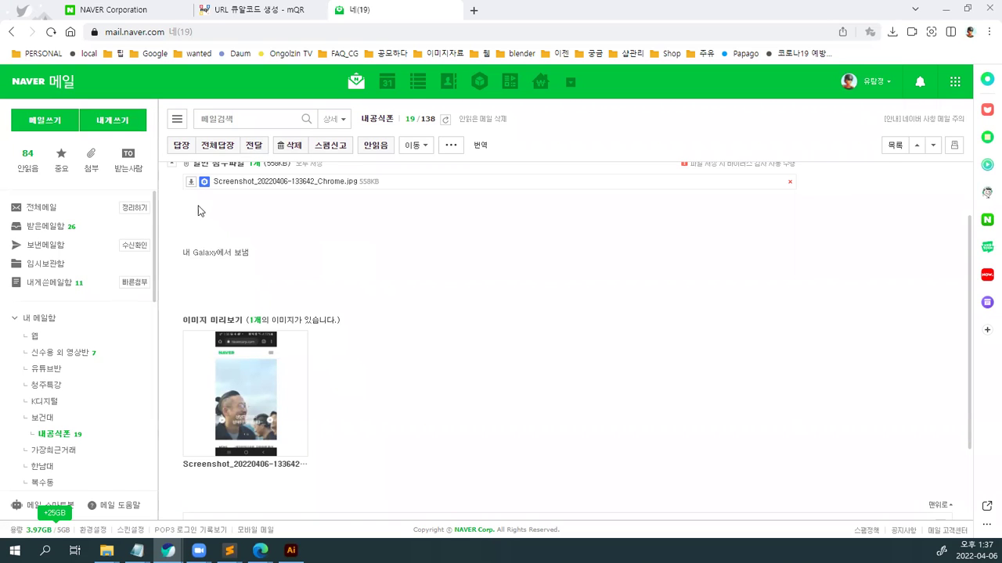
Step: Save the e-mail's attached mobile screenshot to the Downloads folder under the name m-2
{"action": "left_click", "coordinate": [190, 185]}
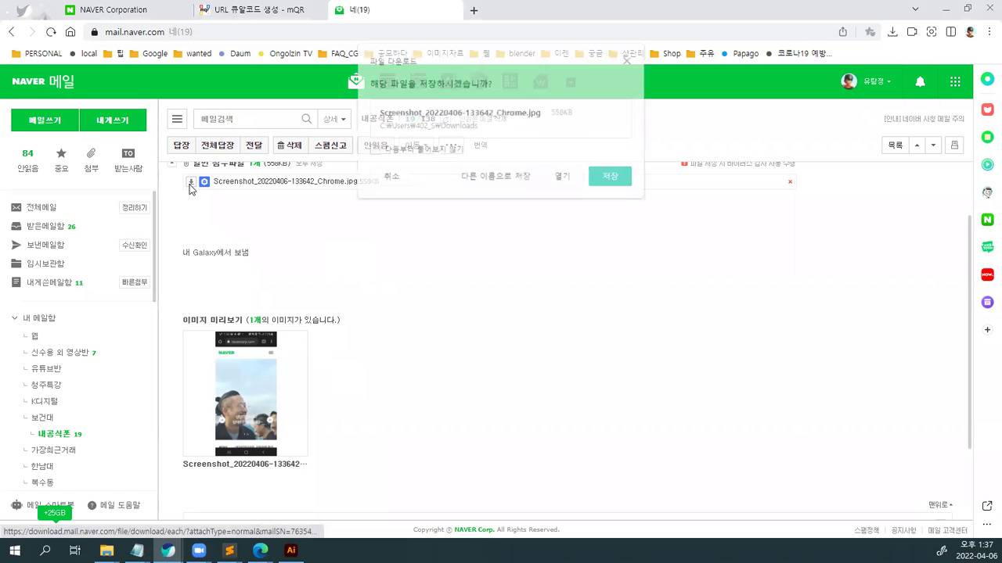
{"action": "left_click", "coordinate": [489, 180]}
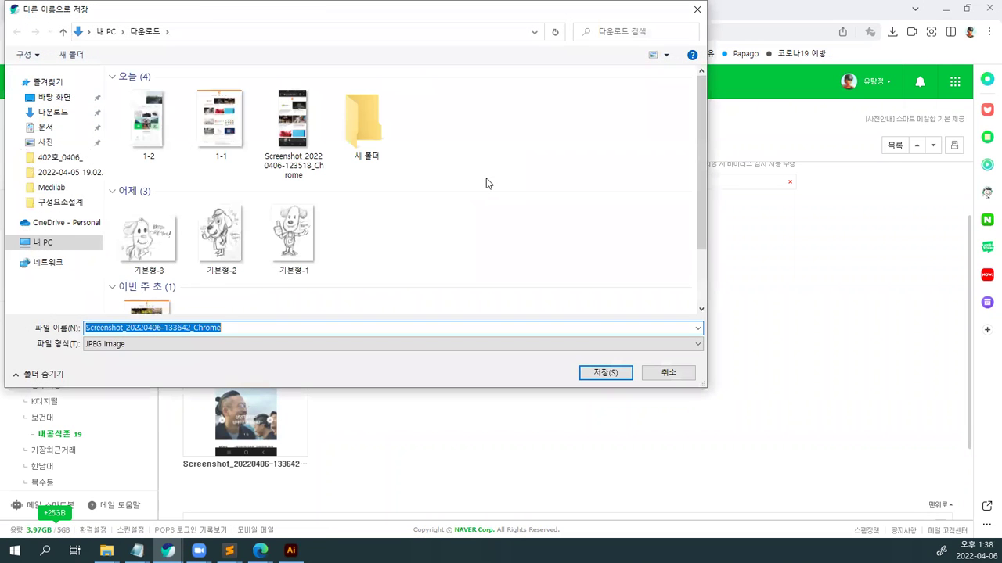
{"action": "type", "text": "m-2"}
{"action": "key", "text": "Return"}
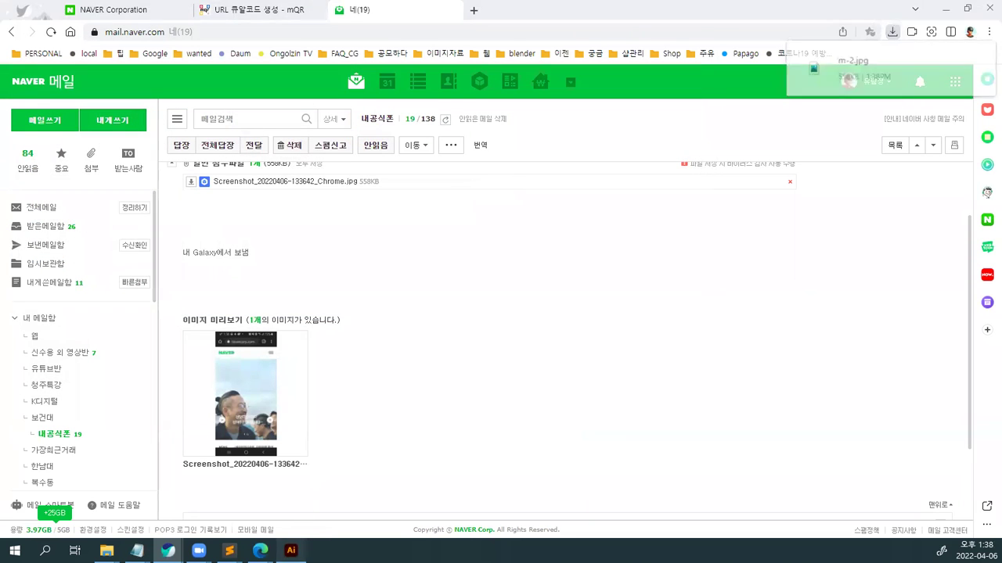
Step: Switch to Illustrator and relink the m.jungle.co.kr mobile screenshot on the Example -2 page to the m-2 image
{"action": "left_click", "coordinate": [290, 550]}
{"action": "left_click", "coordinate": [582, 336]}
{"action": "left_click_drag", "start_coordinate": [434, 345], "coordinate": [525, 345]}
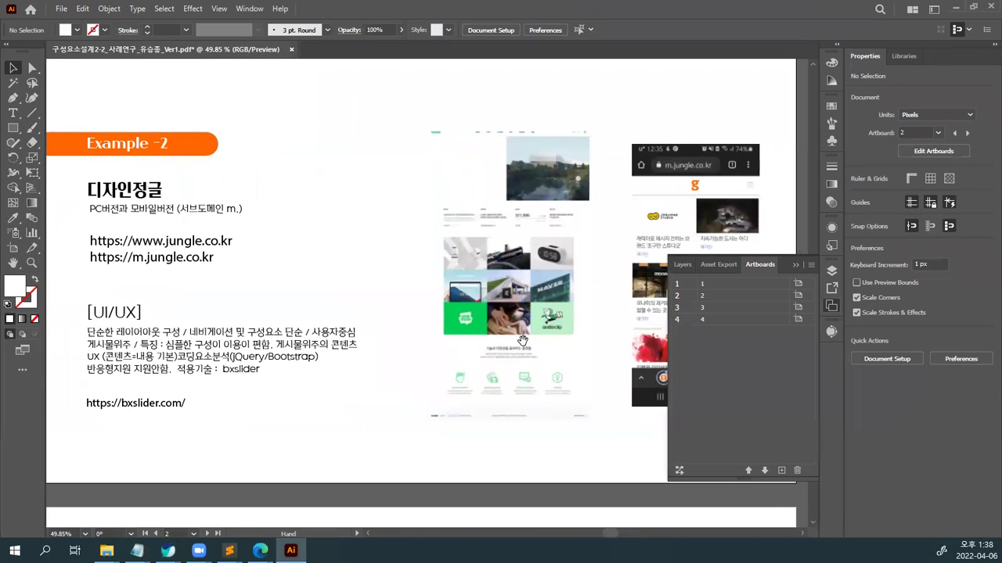
{"action": "scroll", "coordinate": [524, 345], "scroll_direction": "right", "scroll_amount": 5}
{"action": "left_click", "coordinate": [520, 323]}
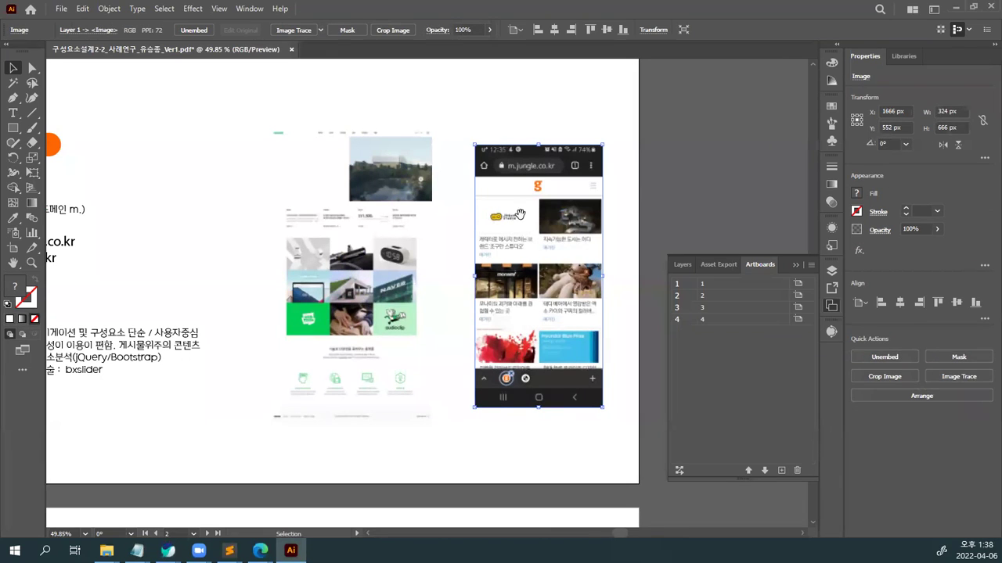
{"action": "scroll", "coordinate": [515, 222], "scroll_direction": "right", "scroll_amount": 5}
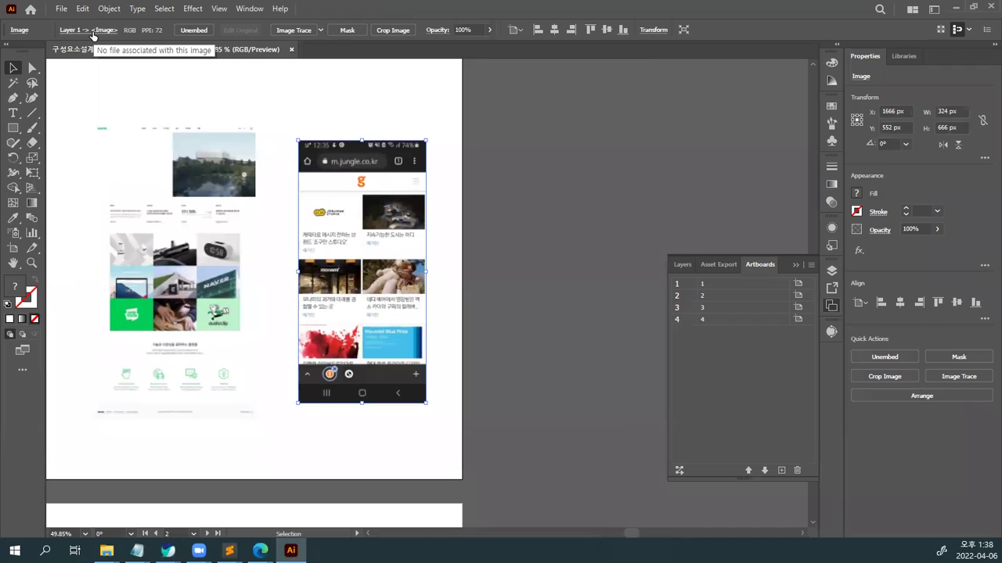
{"action": "left_click", "coordinate": [92, 31]}
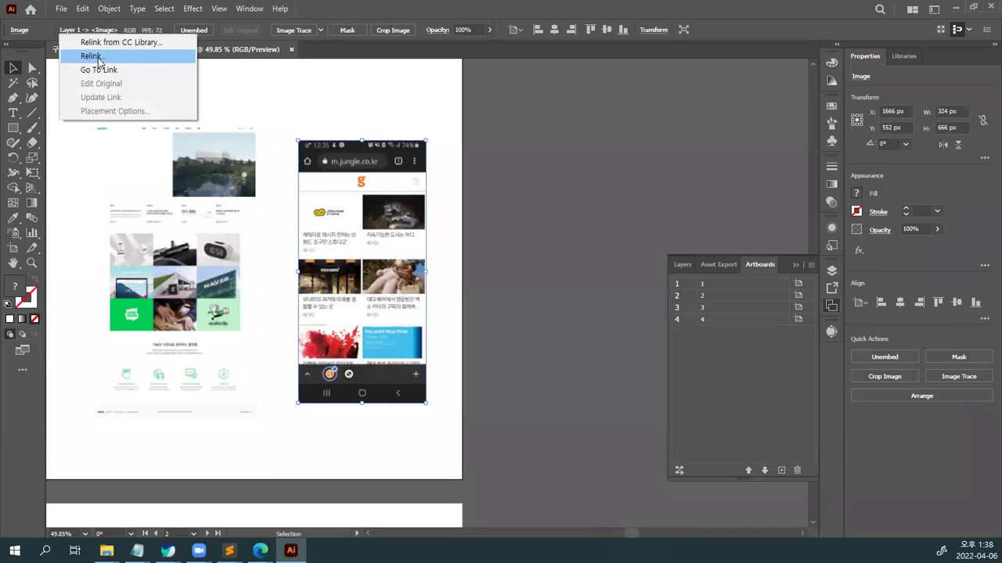
{"action": "left_click", "coordinate": [91, 56]}
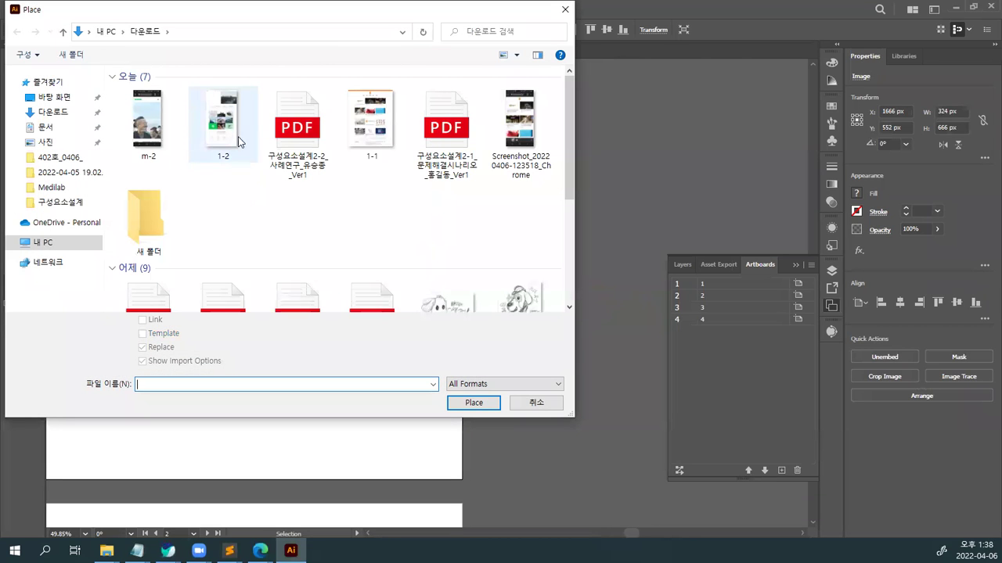
{"action": "double_click", "coordinate": [137, 133]}
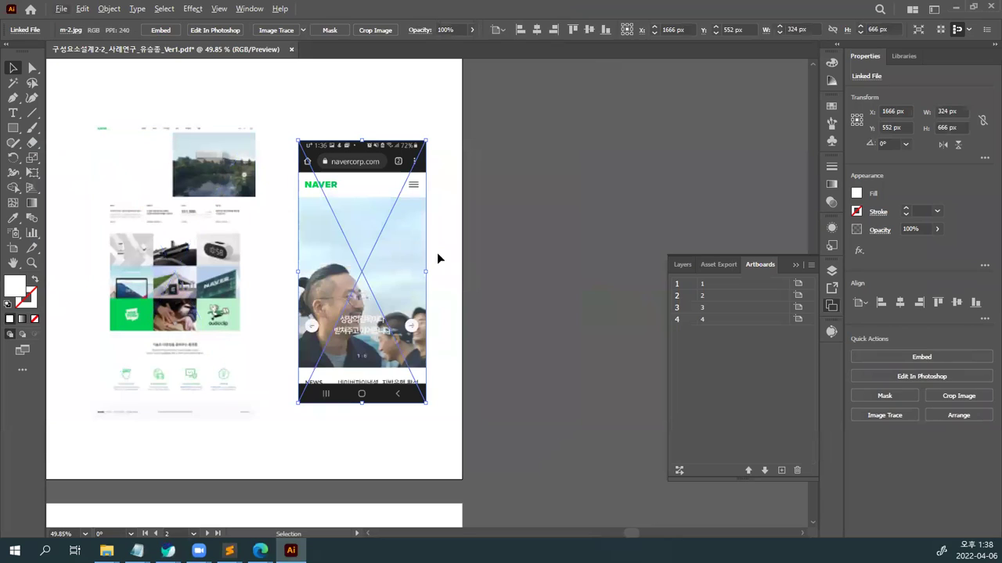
{"action": "left_click", "coordinate": [508, 265]}
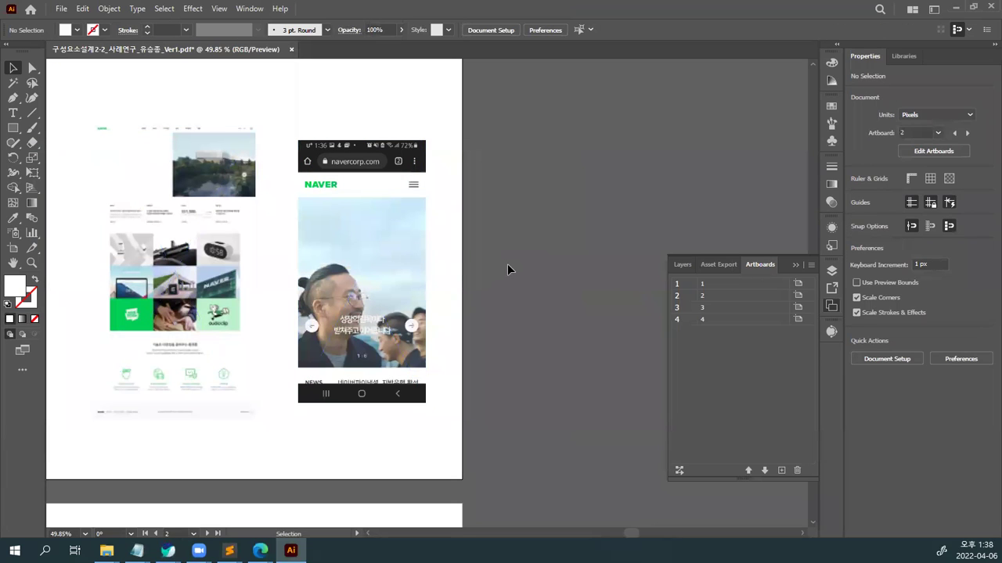
Step: Replace the Example -2 heading 디자인정글 with "네이버회사 공식사이트"
{"action": "left_click_drag", "start_coordinate": [316, 281], "coordinate": [694, 299]}
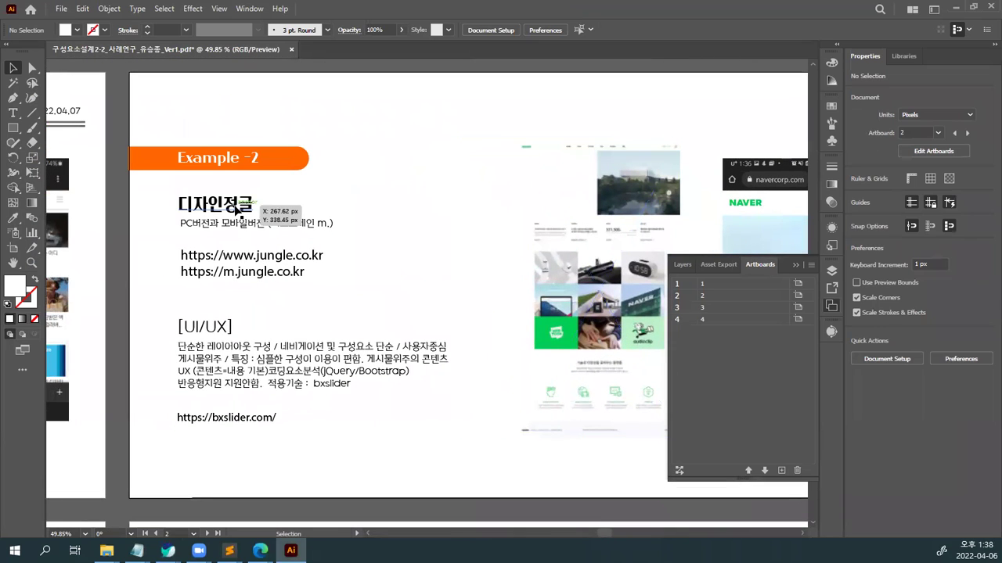
{"action": "double_click", "coordinate": [236, 207]}
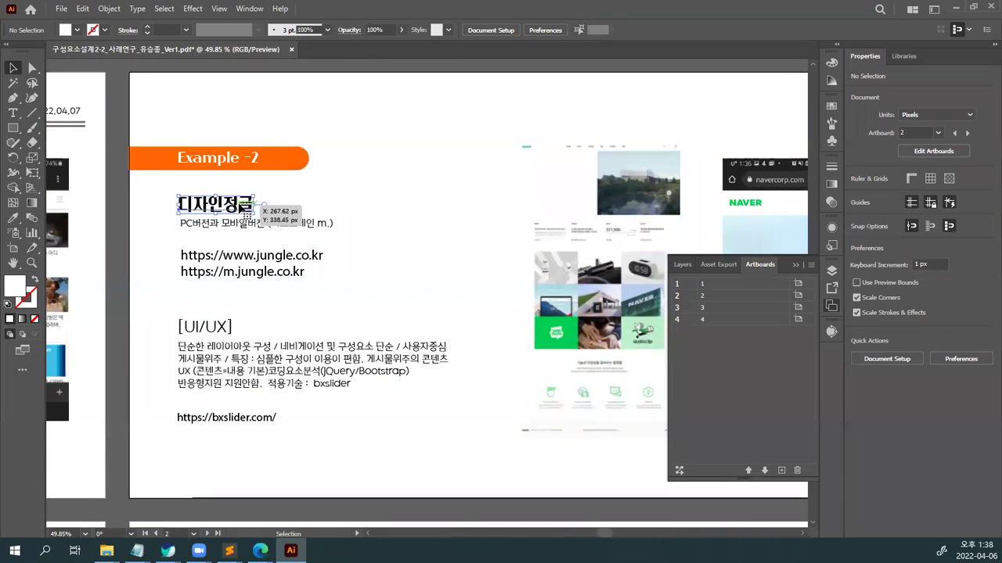
{"action": "type", "text": "spd"}
{"action": "key", "text": "BackSpace"}
{"action": "key", "text": "BackSpace"}
{"action": "key", "text": "BackSpace"}
{"action": "type", "text": "네이버"}
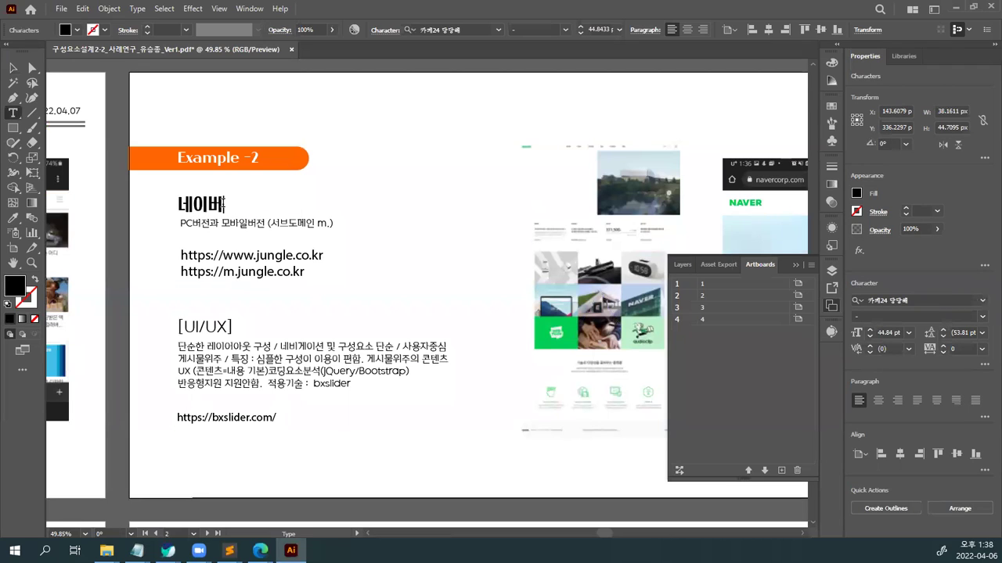
{"action": "type", "text": " 공"}
{"action": "key", "text": "BackSpace"}
{"action": "key", "text": "BackSpace"}
{"action": "type", "text": "회사 "}
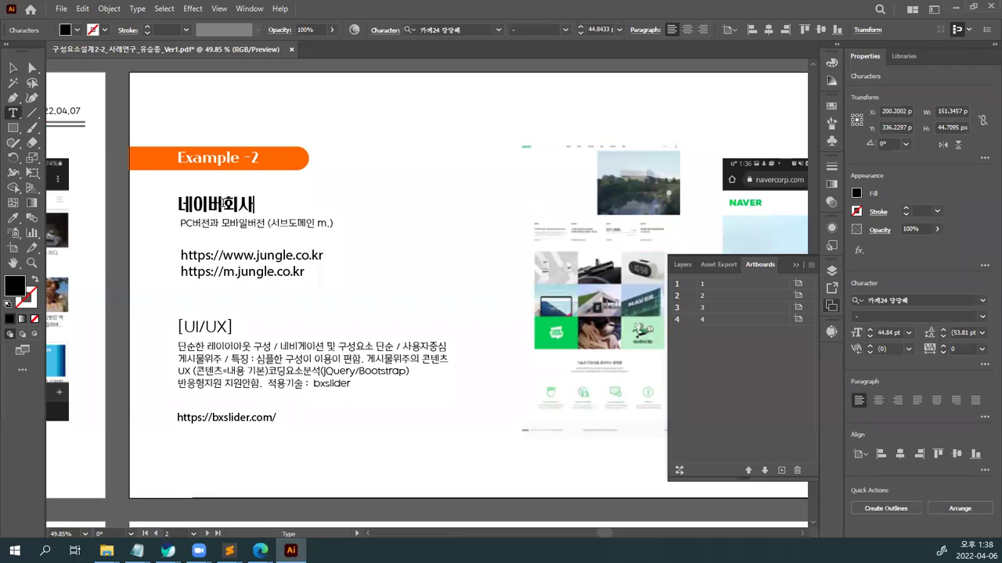
{"action": "type", "text": "공식사이트"}
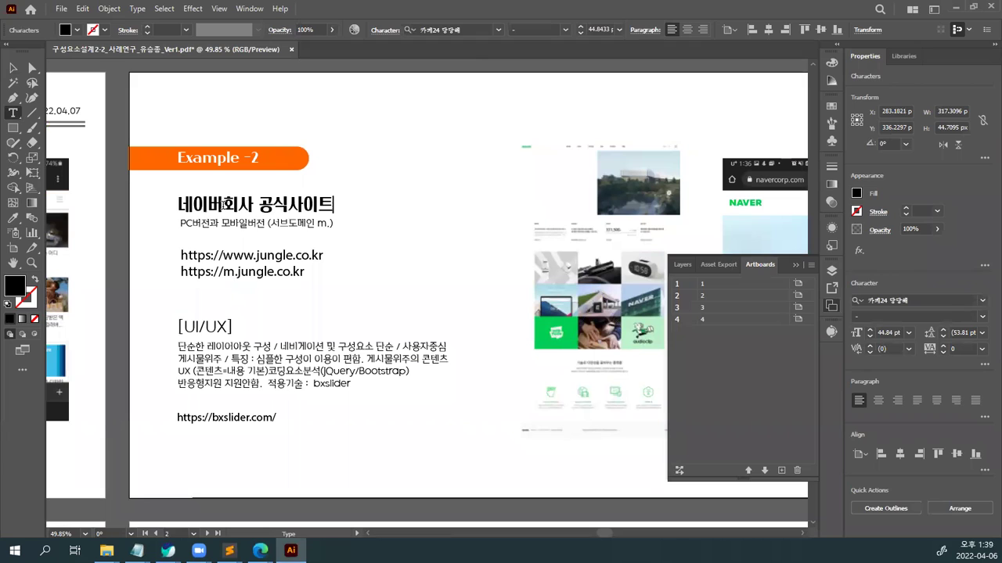
{"action": "left_click", "coordinate": [32, 68]}
{"action": "left_click", "coordinate": [196, 138]}
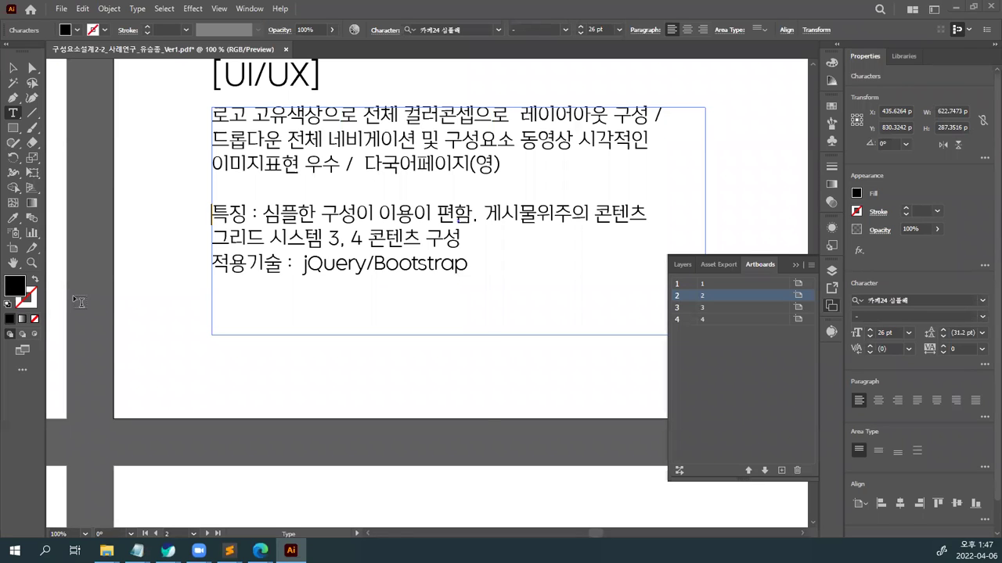
Step: In the UI/UX description, put a space between 다국어 and 페이지(영), and insert a special symbol before 특징
{"action": "scroll", "coordinate": [160, 334], "scroll_direction": "up", "scroll_amount": 1}
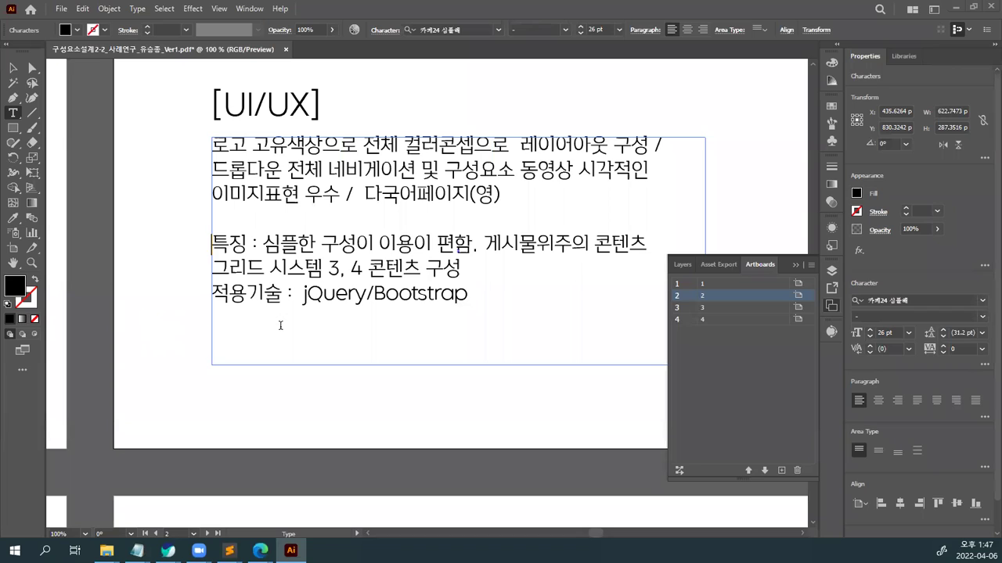
{"action": "left_click", "coordinate": [419, 195]}
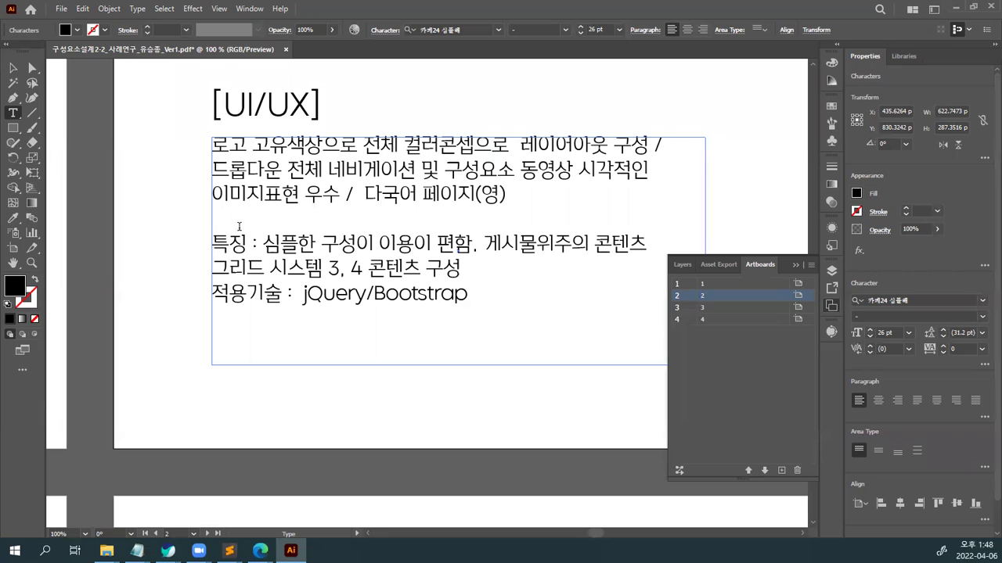
{"action": "left_click", "coordinate": [218, 244]}
{"action": "type", "text": "ㅁ"}
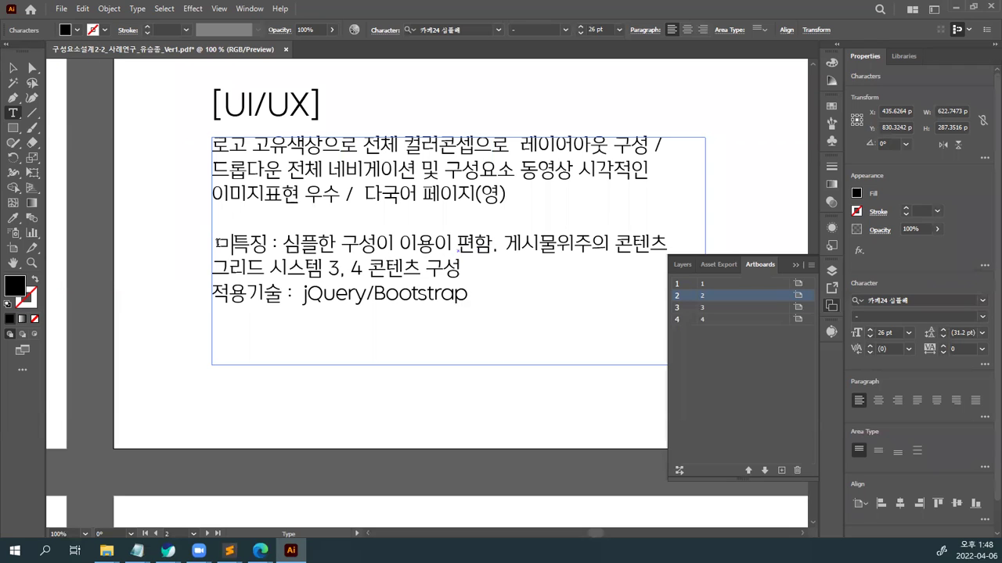
{"action": "key", "text": "Hangul_Hanja"}
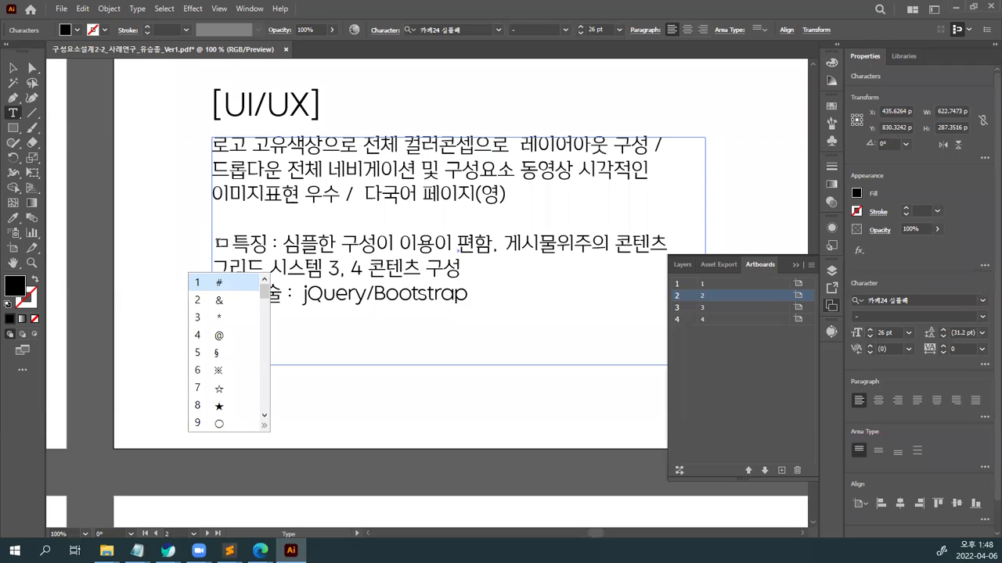